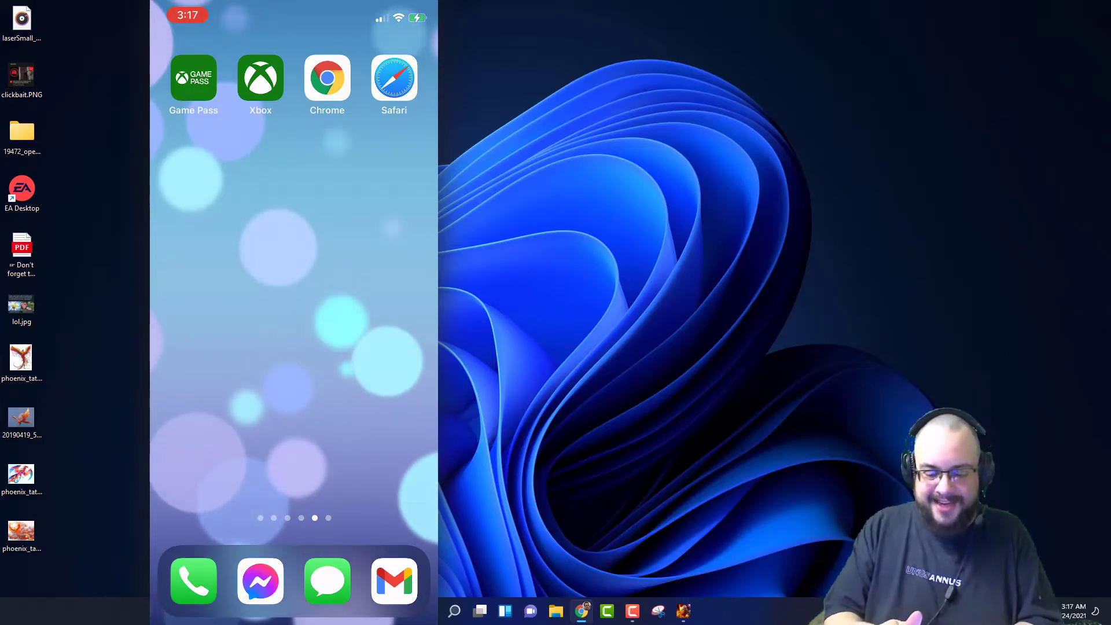
- Bring up Safari showing the Xbox Cloud Gaming (Beta) page on Xbox.com
{"action": "left_click", "coordinate": [393, 78]}
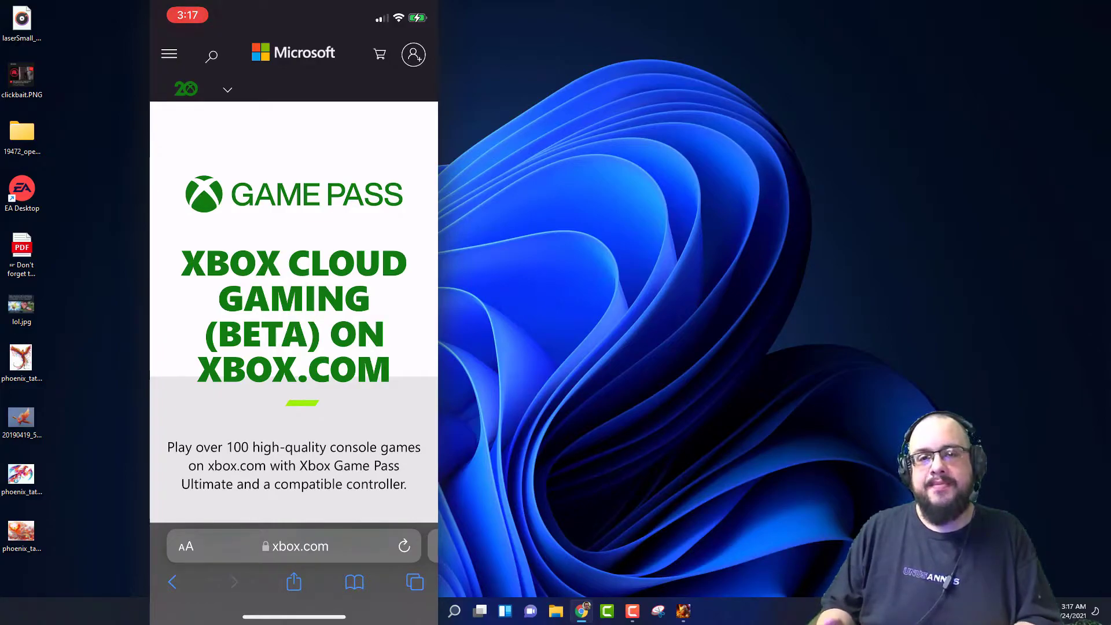
{"action": "scroll", "coordinate": [294, 330], "scroll_direction": "down", "scroll_amount": 5}
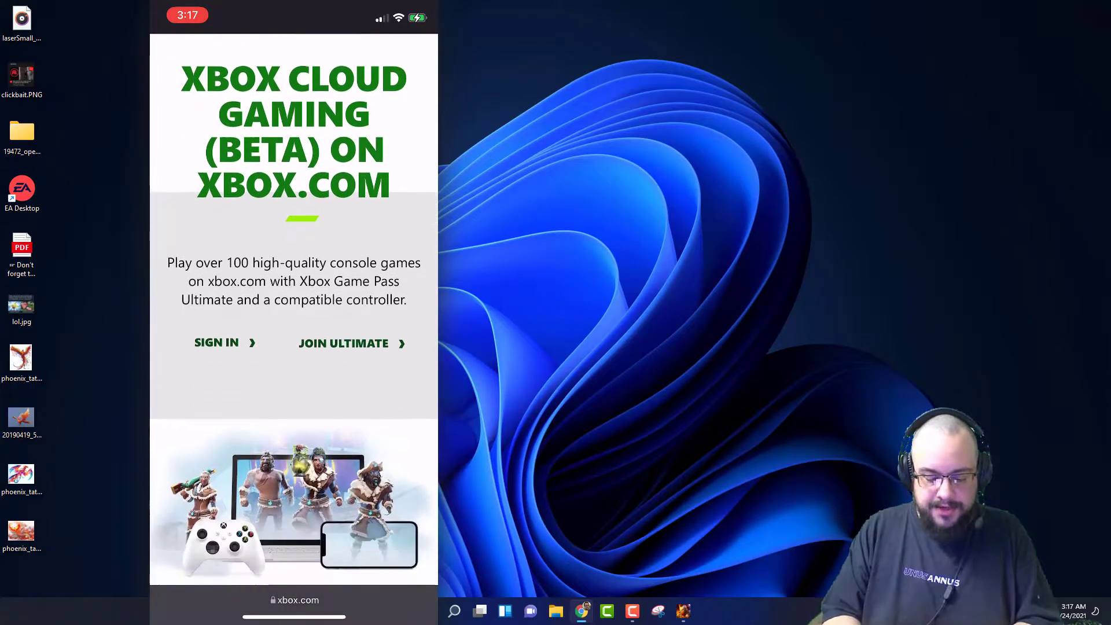
{"action": "scroll", "coordinate": [294, 330], "scroll_direction": "down", "scroll_amount": 10}
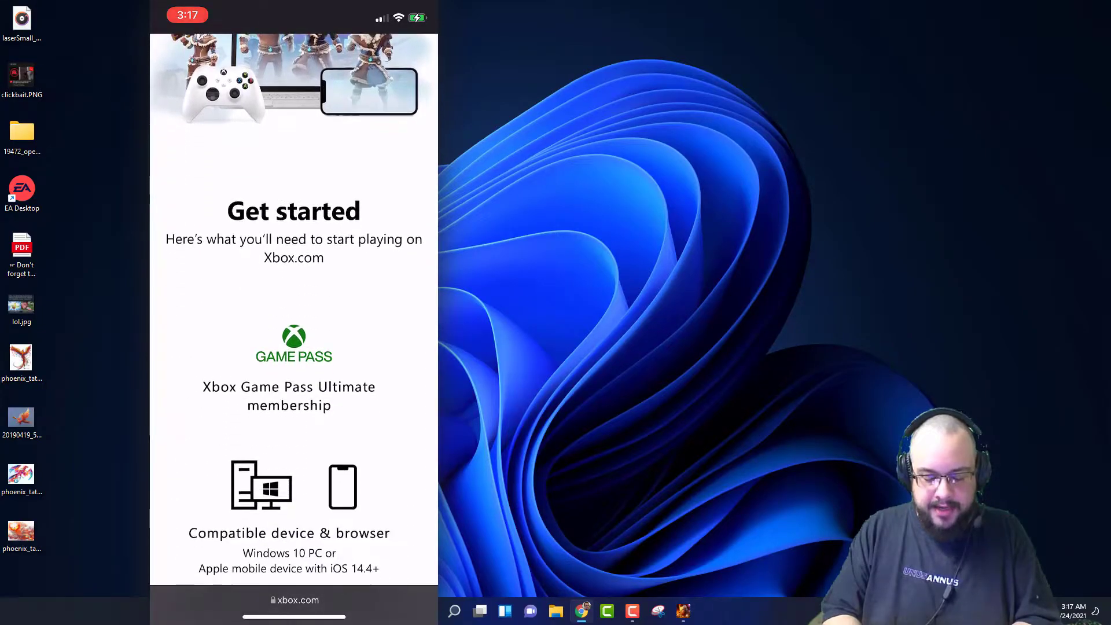
{"action": "scroll", "coordinate": [295, 330], "scroll_direction": "down", "scroll_amount": 5}
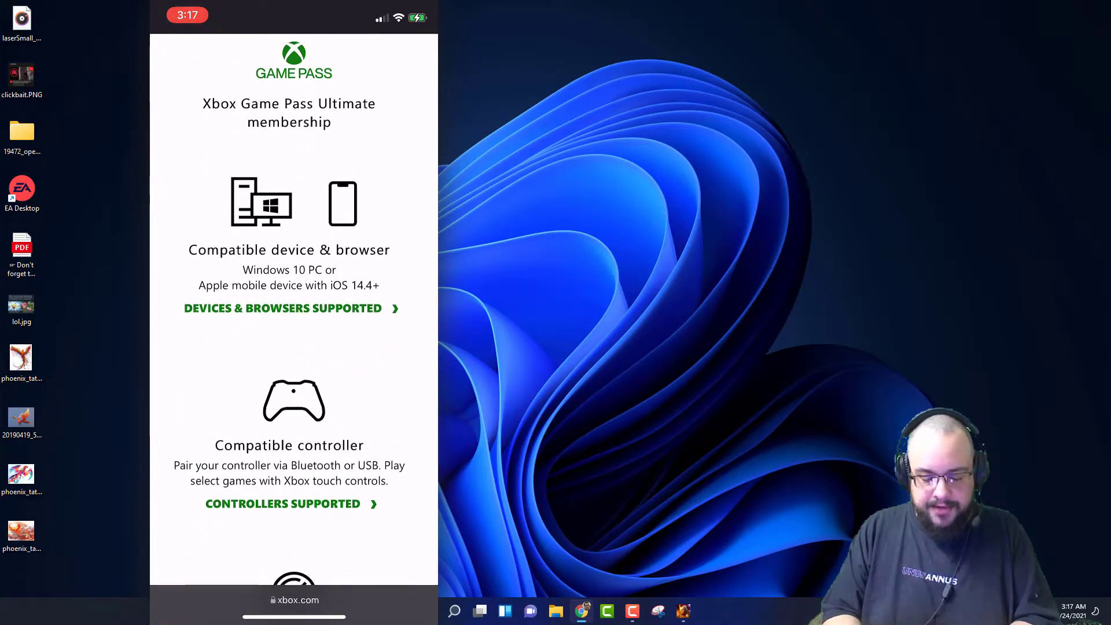
- Reveal the Apple-device instructions for playing cloud games from a web browser
{"action": "left_click", "coordinate": [291, 307]}
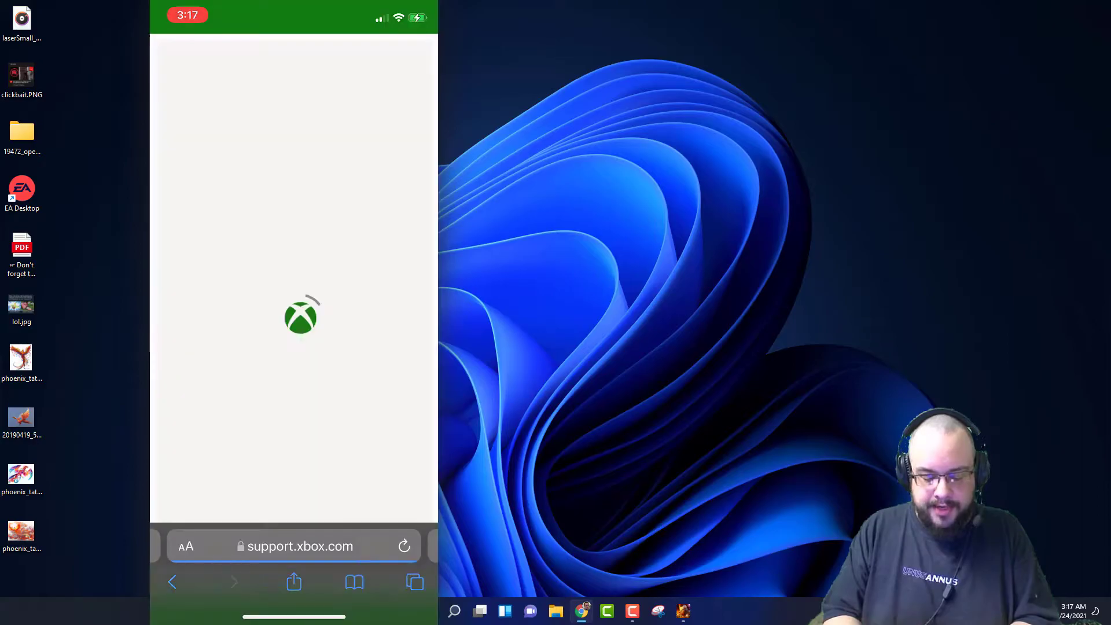
{"action": "scroll", "coordinate": [295, 329], "scroll_direction": "down", "scroll_amount": 3}
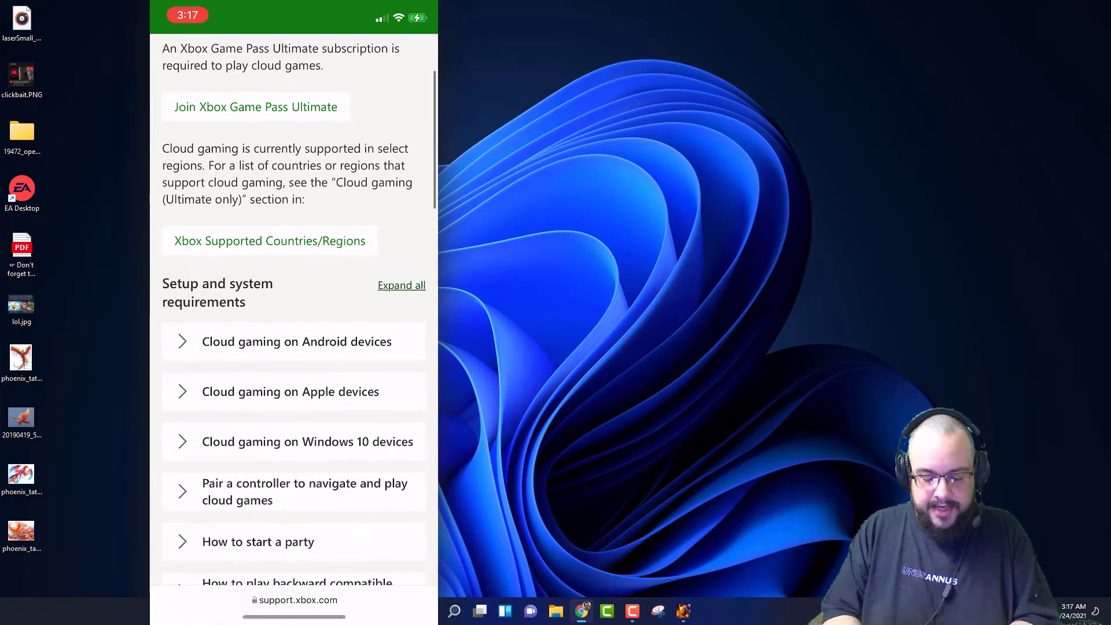
{"action": "left_click", "coordinate": [290, 391]}
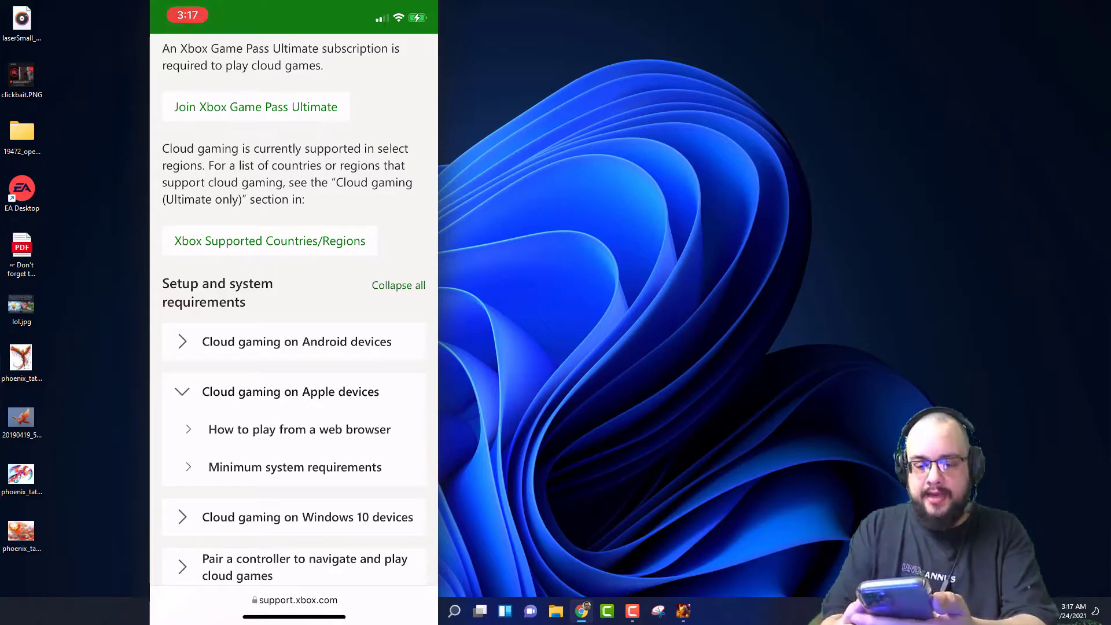
{"action": "left_click", "coordinate": [299, 429]}
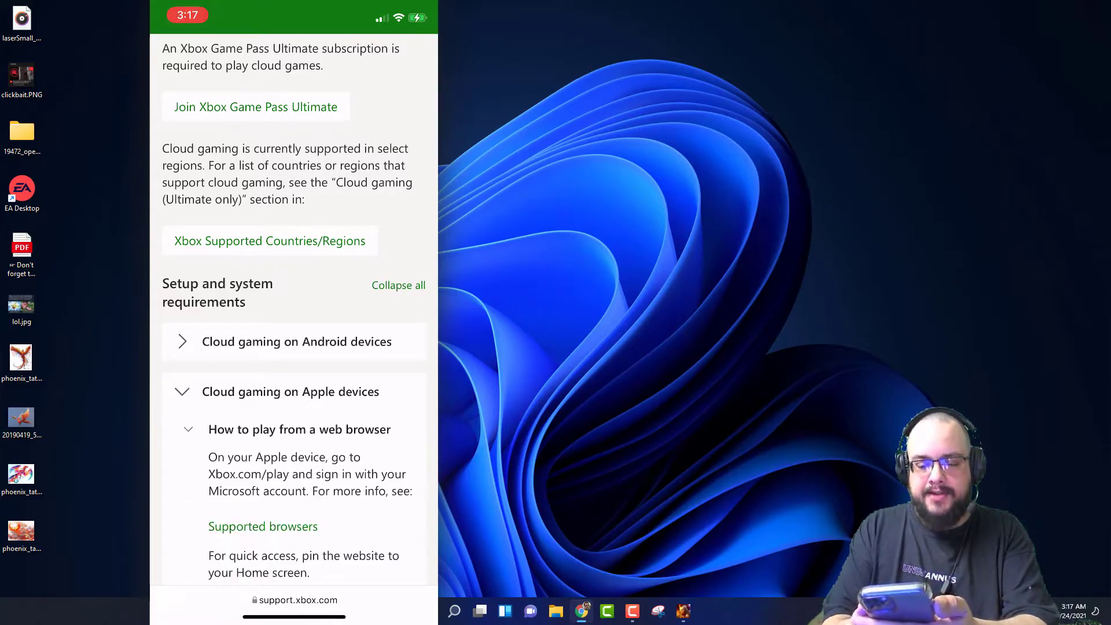
{"action": "scroll", "coordinate": [293, 312], "scroll_direction": "down", "scroll_amount": 3}
{"action": "scroll", "coordinate": [294, 313], "scroll_direction": "down", "scroll_amount": 1}
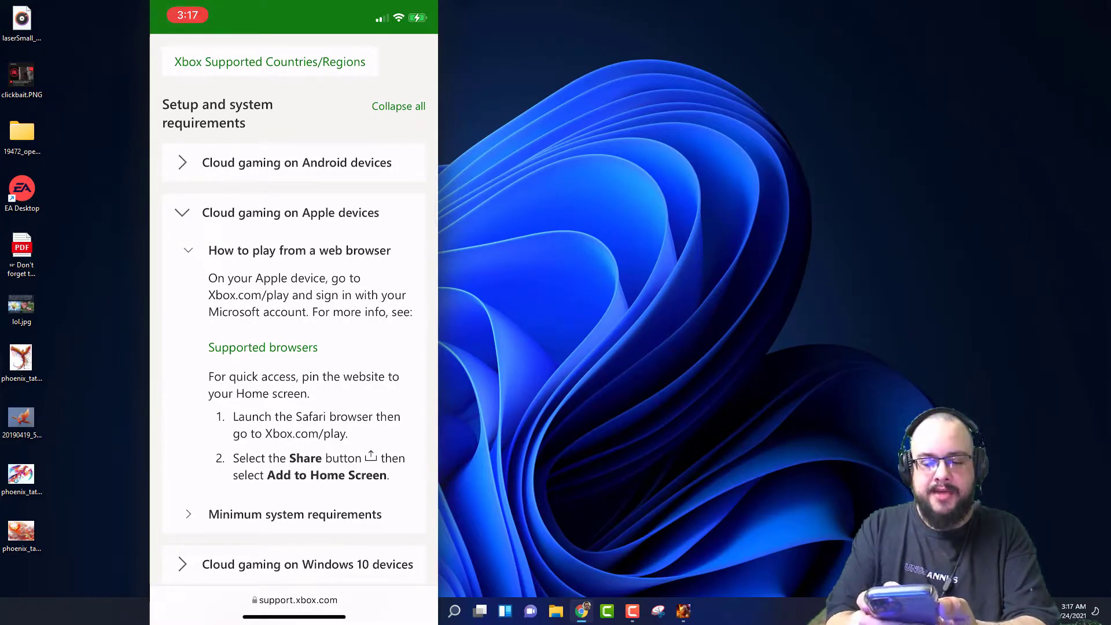
- Select the whole Xbox.com/play address text in the instructions
{"action": "left_click", "coordinate": [260, 295]}
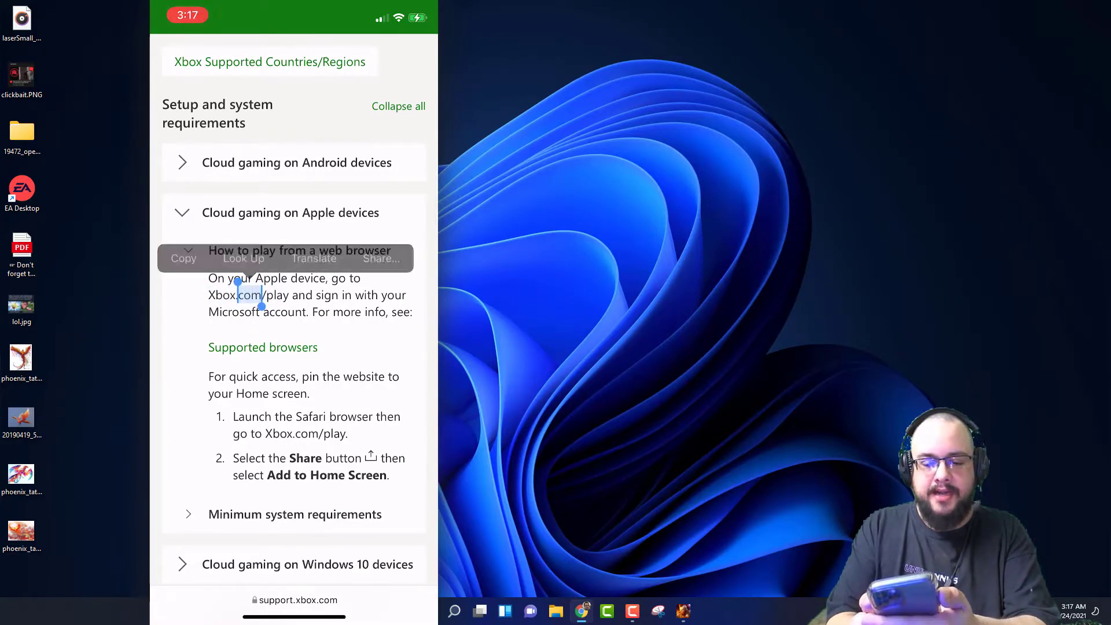
{"action": "mouse_move", "coordinate": [274, 300]}
{"action": "left_mouse_down"}
{"action": "mouse_move", "coordinate": [289, 299]}
{"action": "mouse_move", "coordinate": [209, 280]}
{"action": "left_mouse_up"}
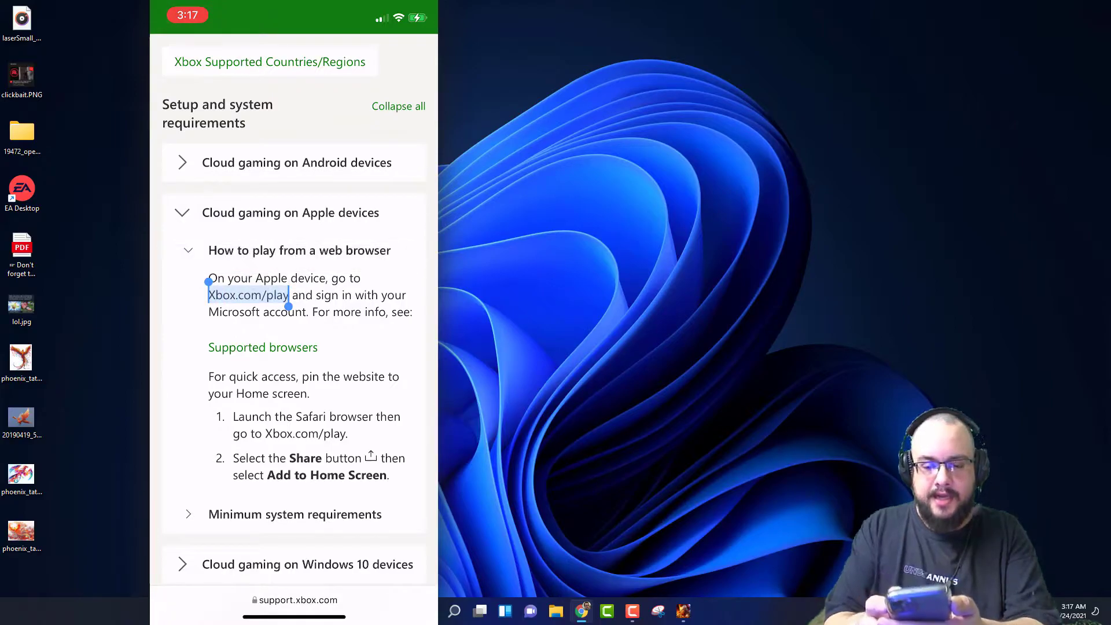
{"action": "scroll", "coordinate": [293, 312], "scroll_direction": "up", "scroll_amount": 5}
- Paste Xbox.com/play into the address bar and load the Cloud Gaming (Beta) page
{"action": "left_click", "coordinate": [299, 547]}
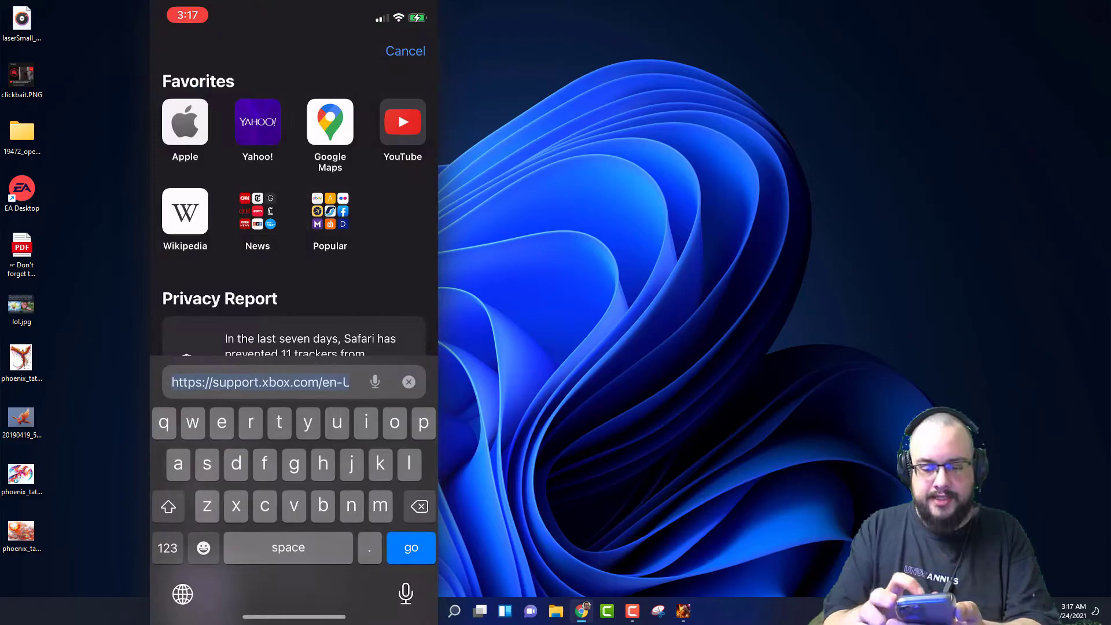
{"action": "left_click", "coordinate": [261, 382]}
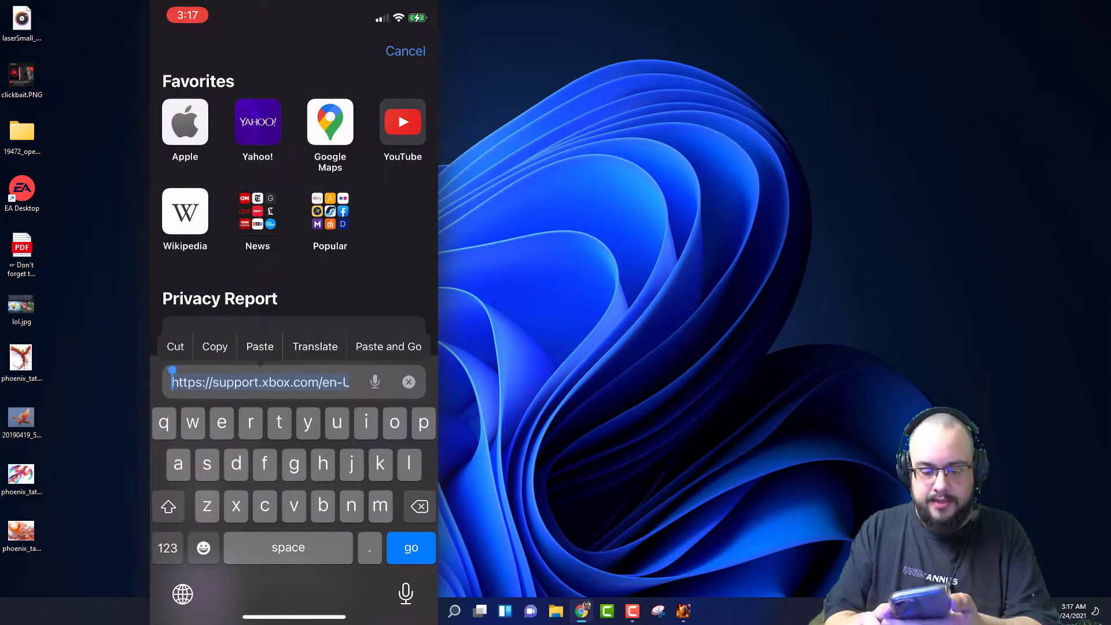
{"action": "left_click", "coordinate": [260, 346]}
{"action": "key", "text": "Return"}
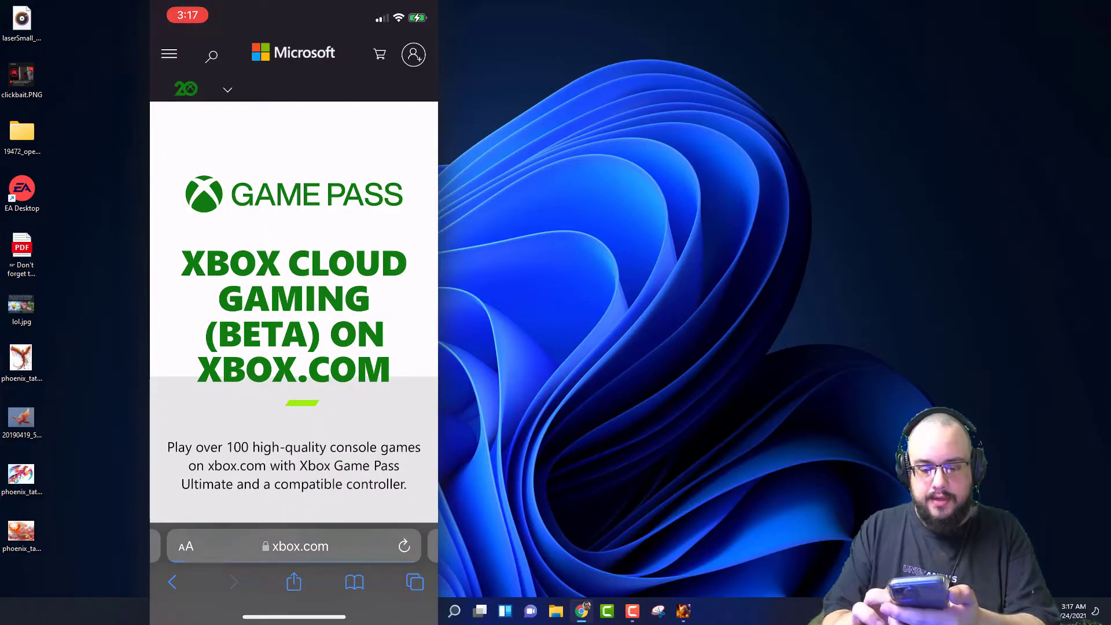
{"action": "scroll", "coordinate": [293, 348], "scroll_direction": "down", "scroll_amount": 5}
{"action": "scroll", "coordinate": [294, 347], "scroll_direction": "up", "scroll_amount": 2}
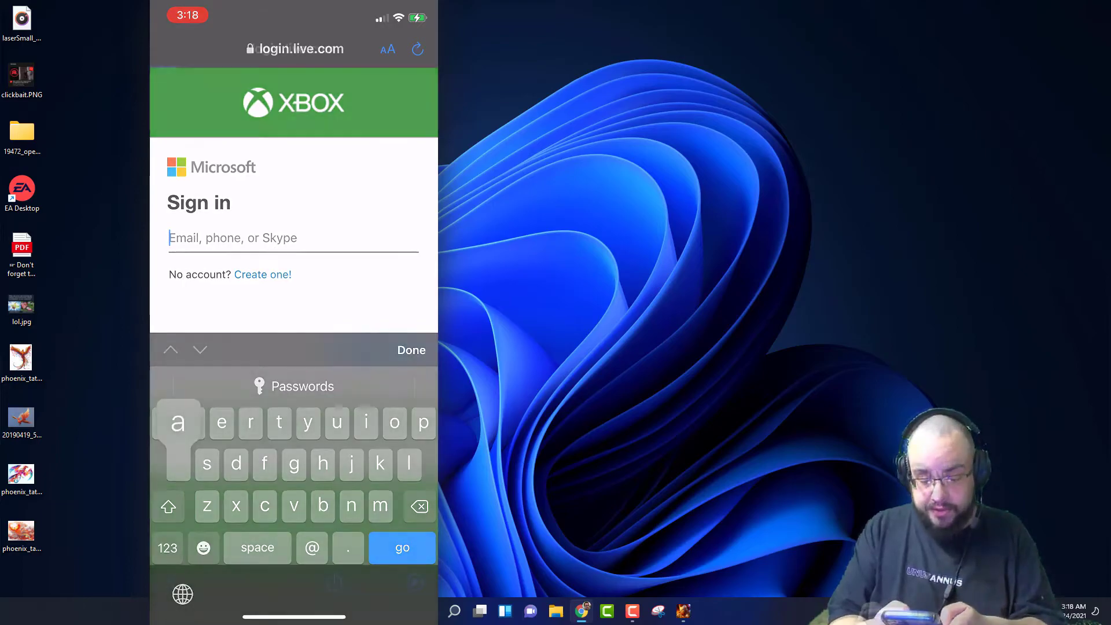
{"action": "type", "text": "alis"}
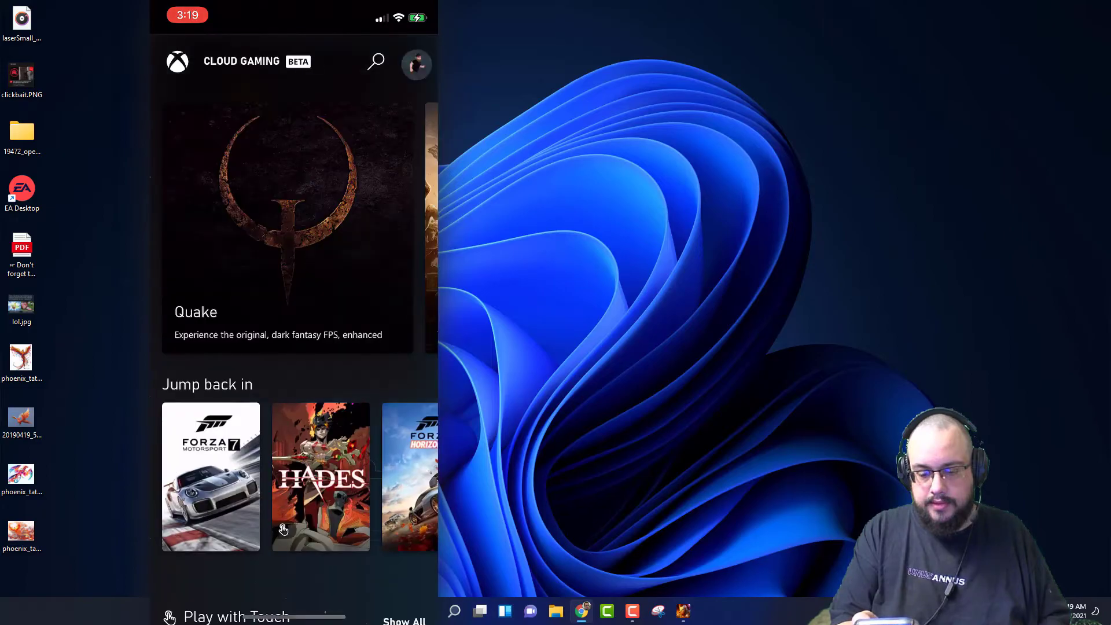
{"action": "scroll", "coordinate": [295, 348], "scroll_direction": "down", "scroll_amount": 5}
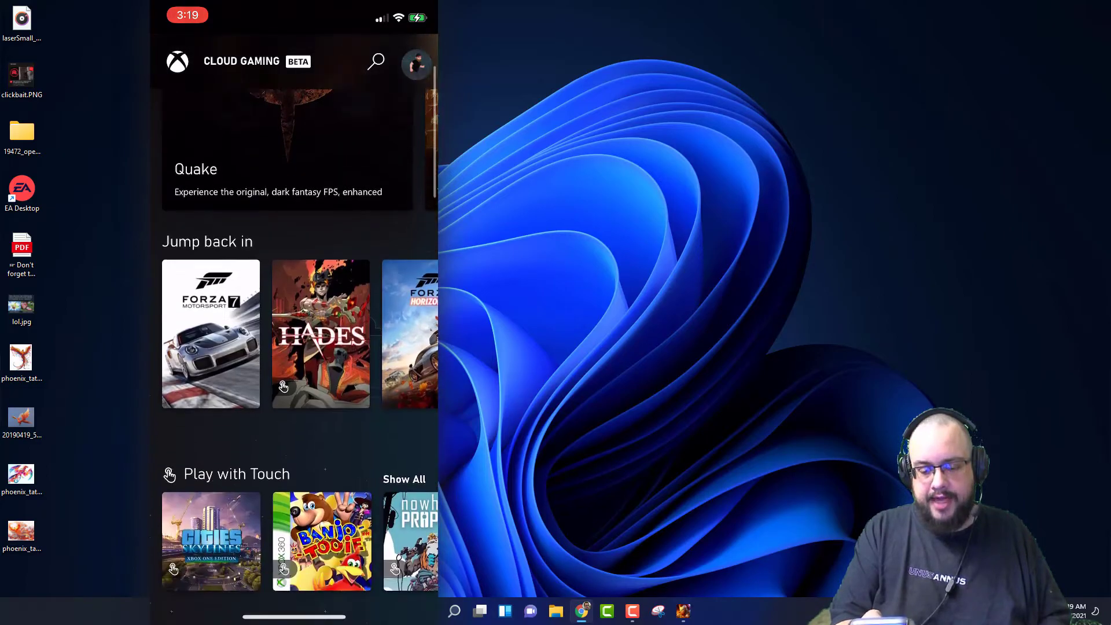
{"action": "scroll", "coordinate": [294, 347], "scroll_direction": "up", "scroll_amount": 5}
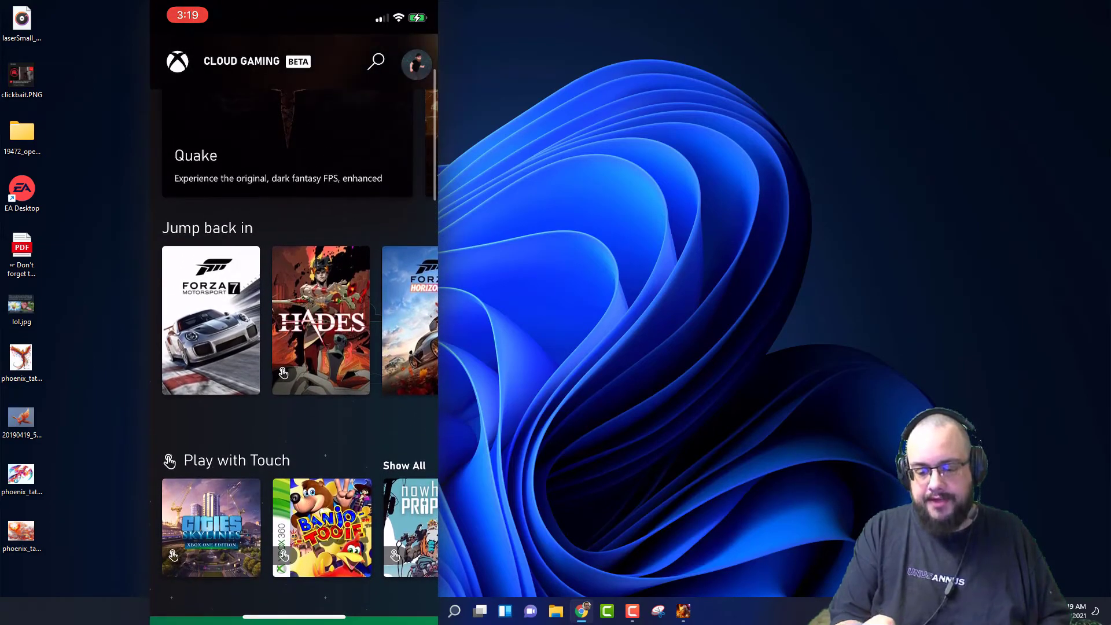
- Launch Forza Motorsport 7 from the Jump back in row
{"action": "left_click", "coordinate": [321, 320]}
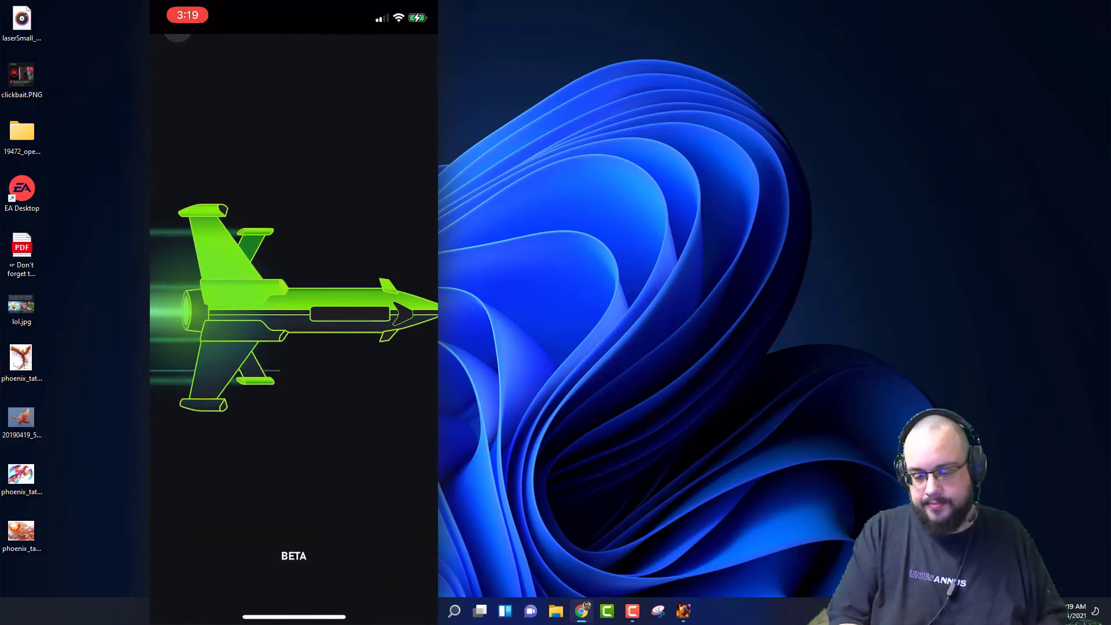
- Pull down the iOS Control Center over the game launch screen
{"action": "left_click_drag", "start_coordinate": [352, 108], "coordinate": [350, 258]}
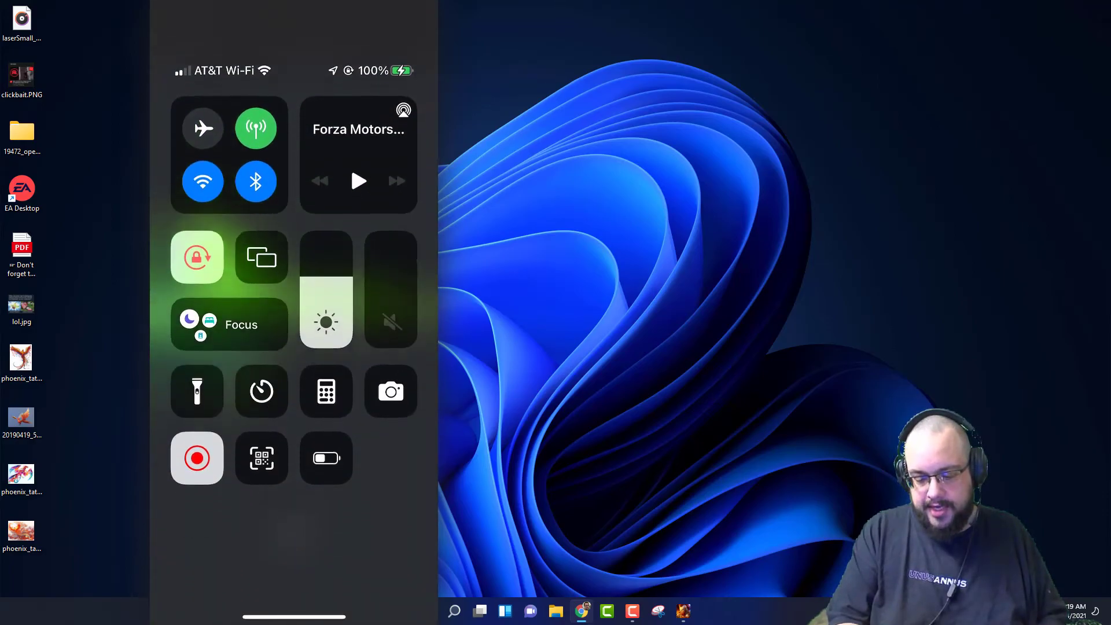